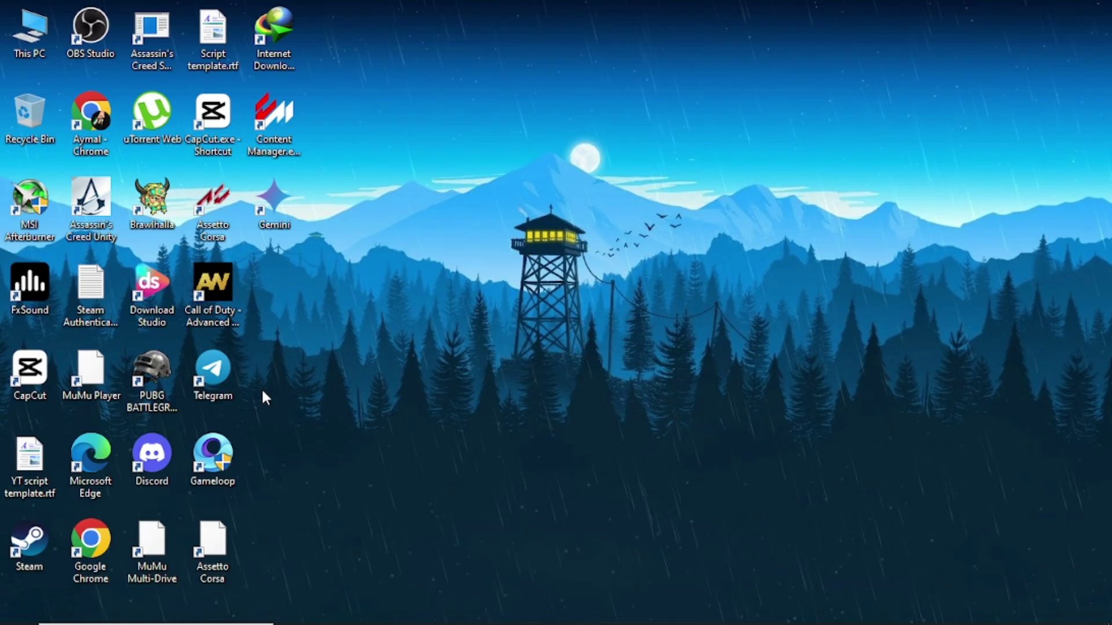
- Launch Telegram, maximize its window, and search the chats for 'terros'
double_click(228, 388)
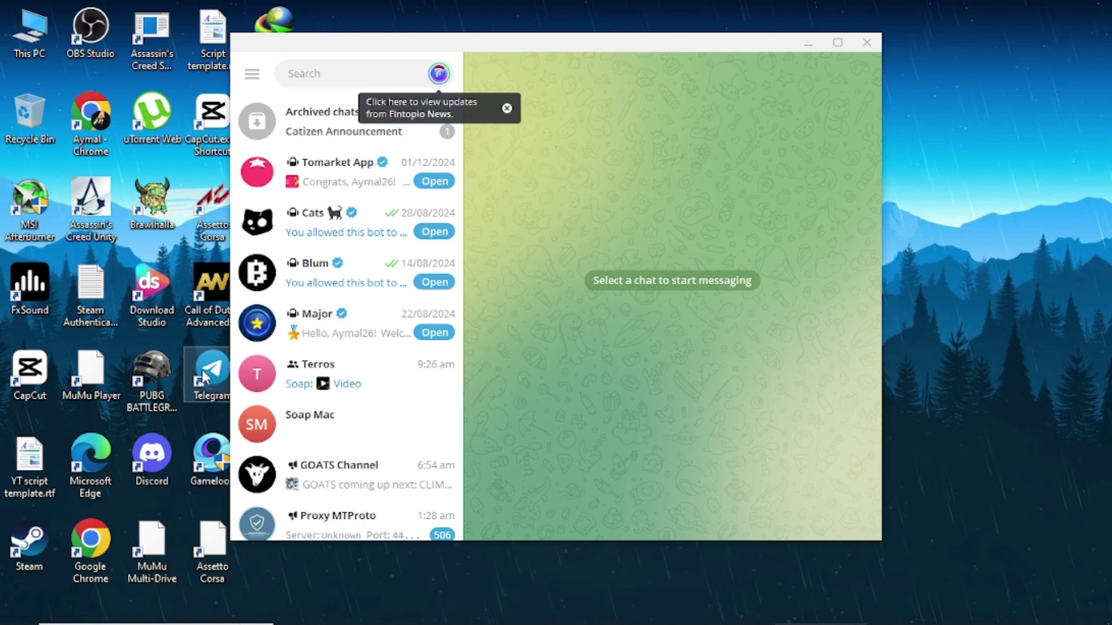
left_click(838, 44)
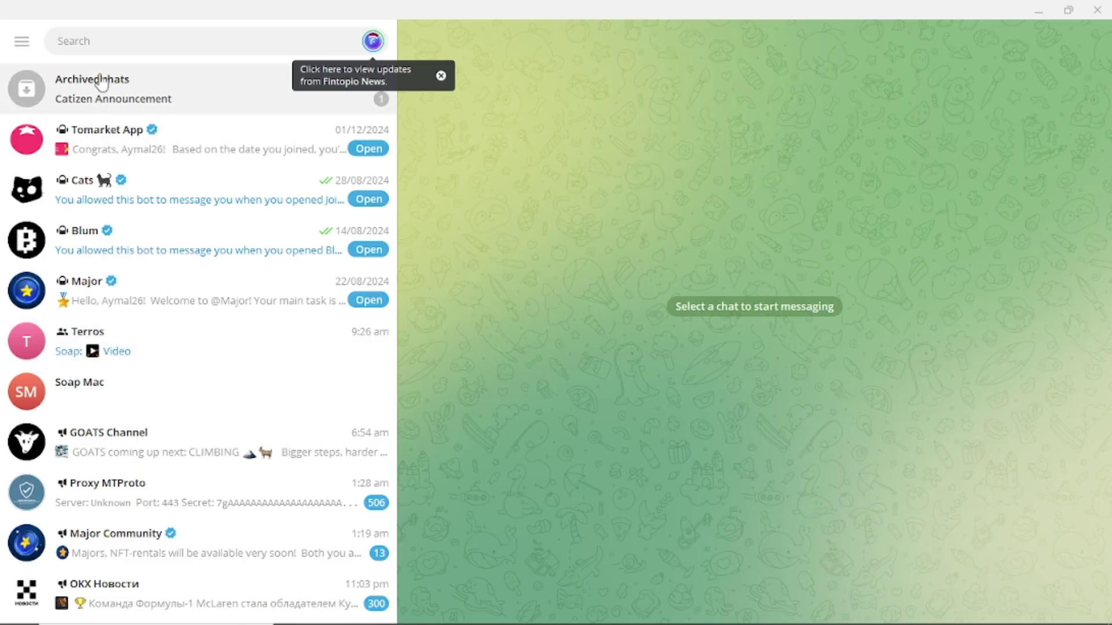
left_click(99, 40)
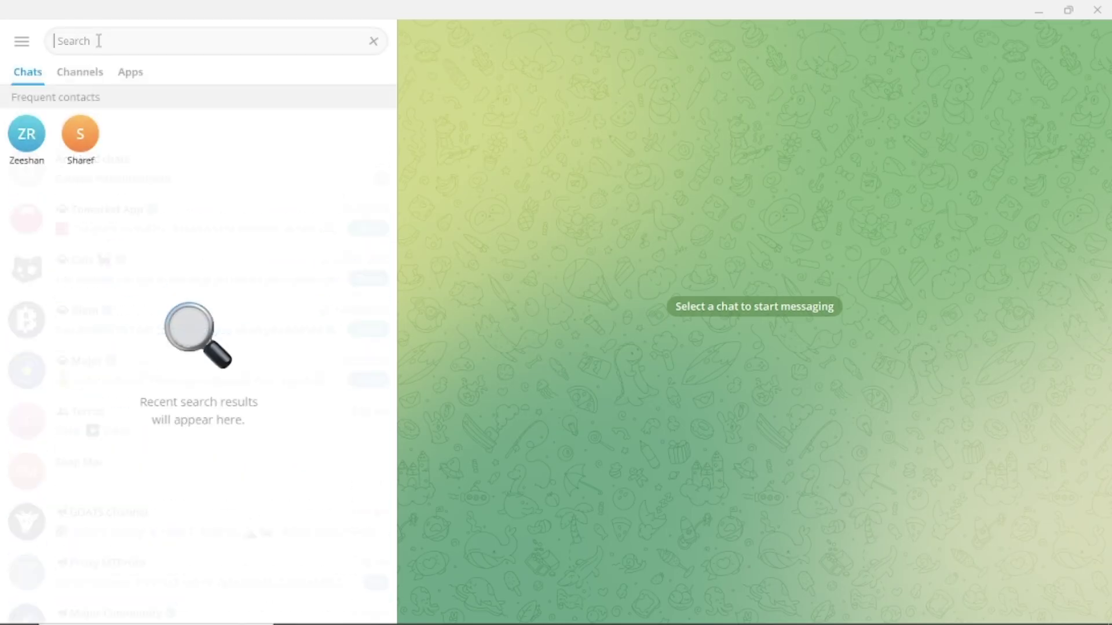
type("terros")
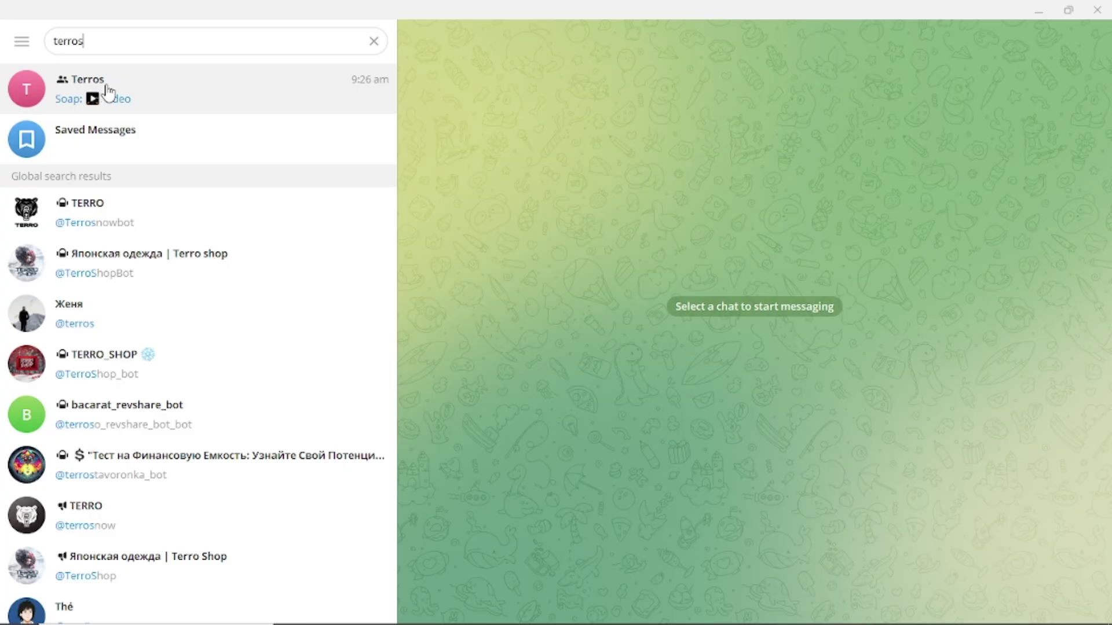
- Open the Terros group chat with its info panel closed and bring up the video message's context menu
left_click(108, 92)
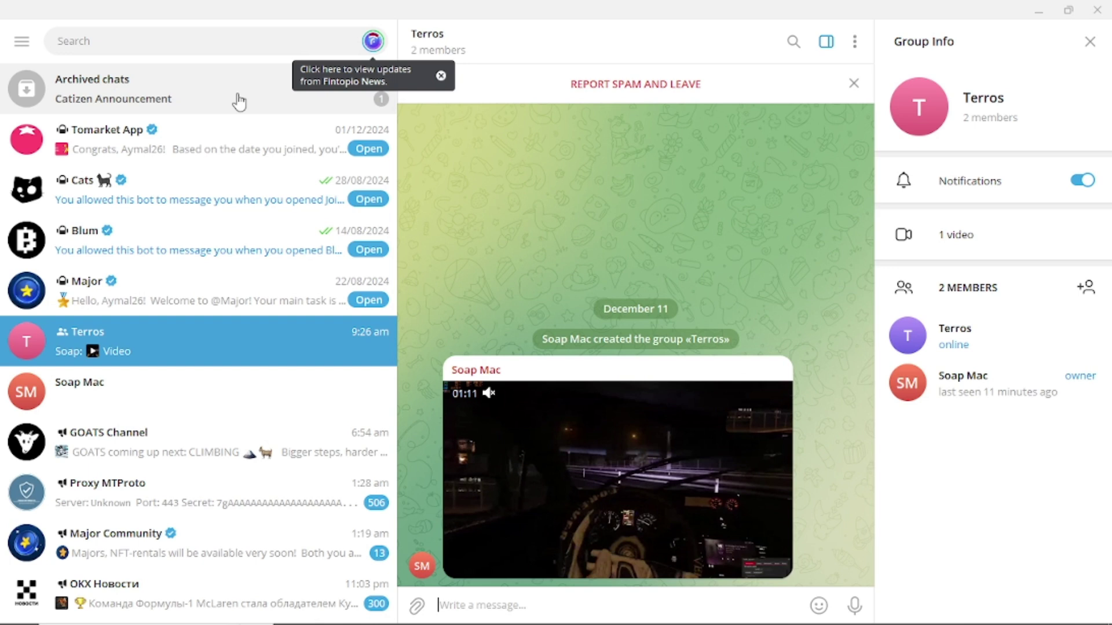
left_click(1089, 41)
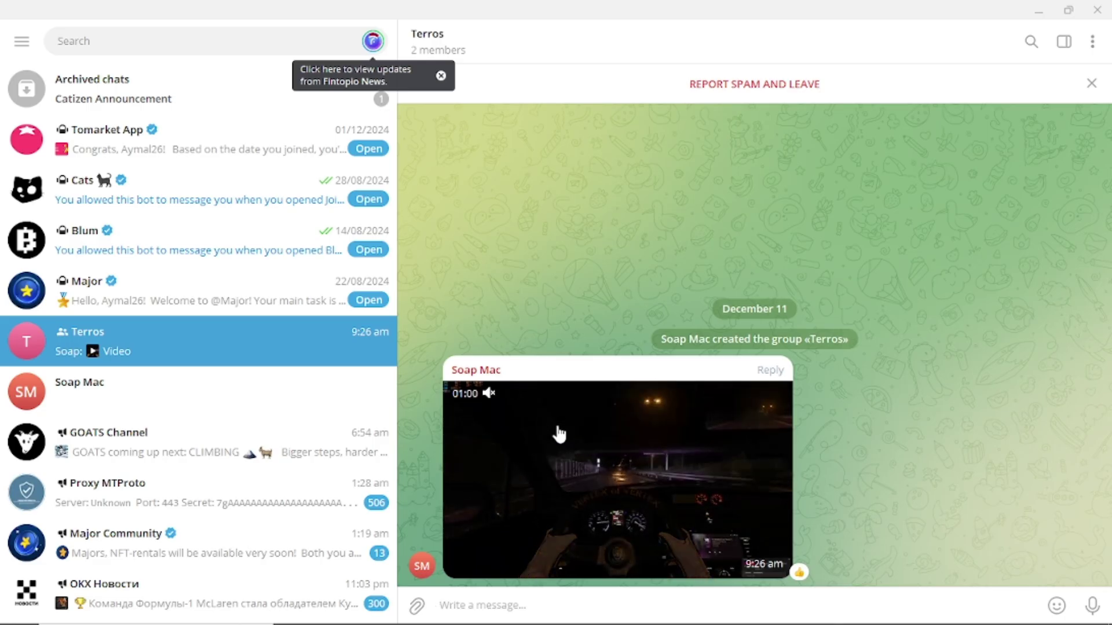
right_click(641, 444)
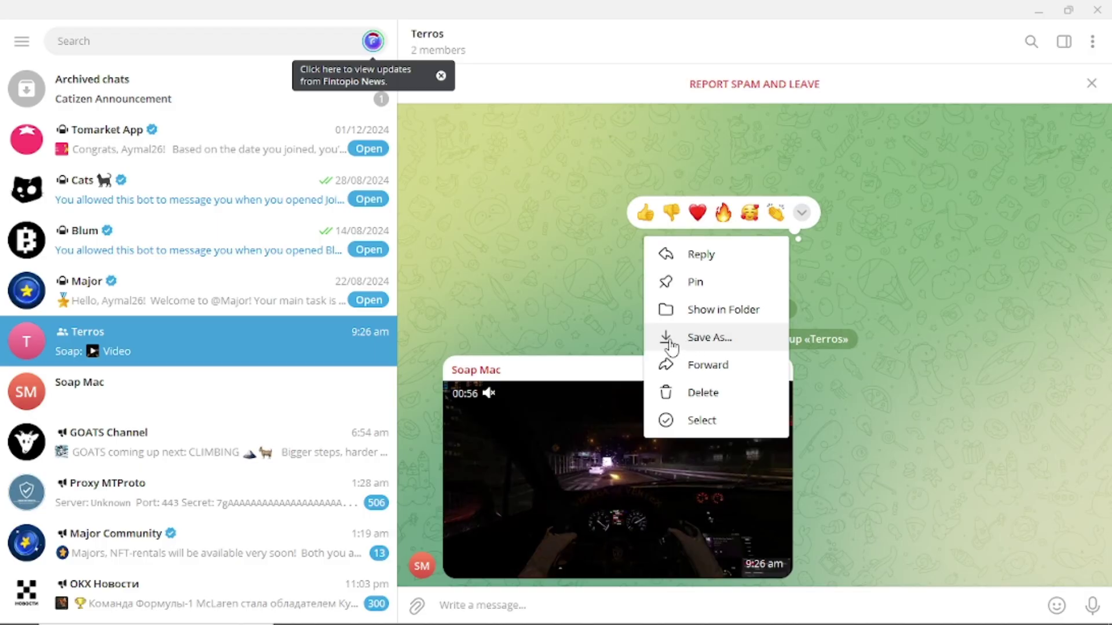
- Start Save As for the video, with the Save Video dialog on the Downloads folder
left_click(706, 338)
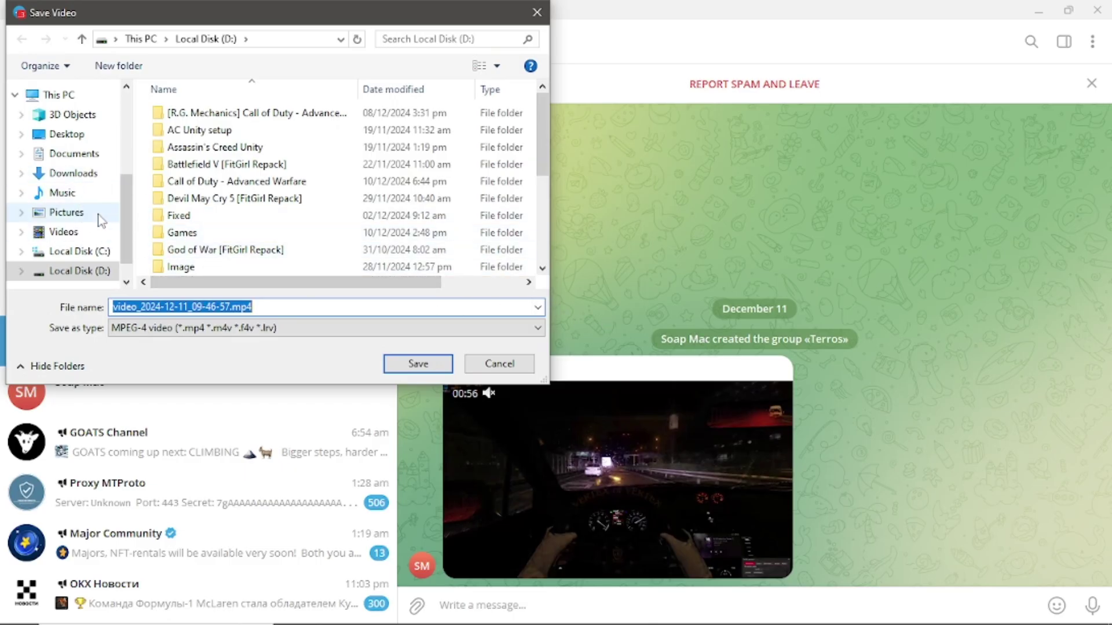
left_click(81, 173)
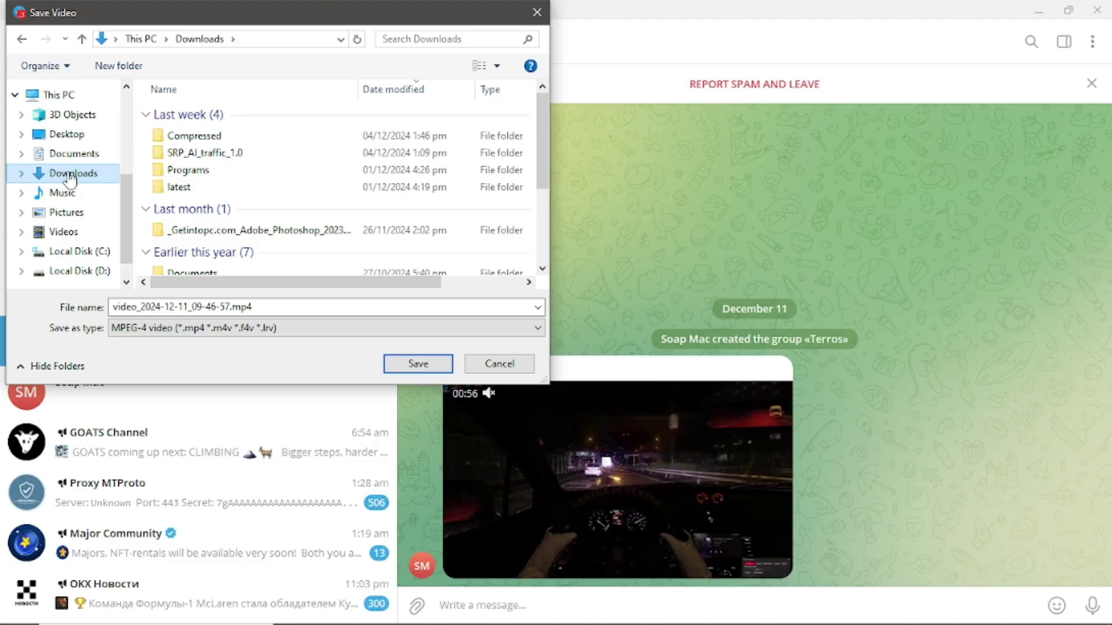
mouse_move(283, 623)
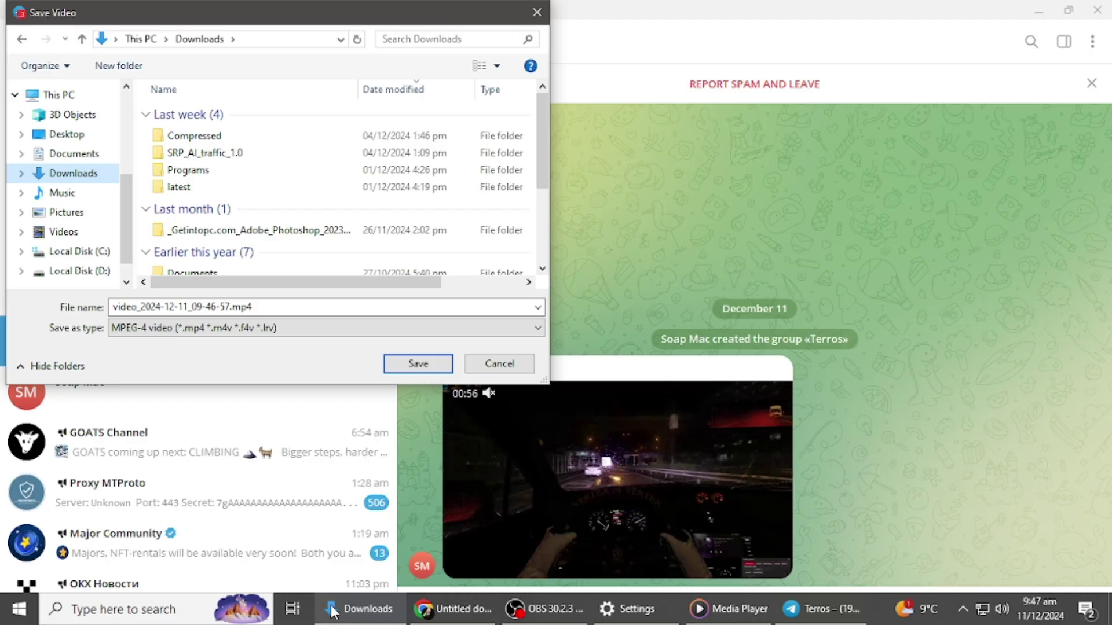
left_click(348, 619)
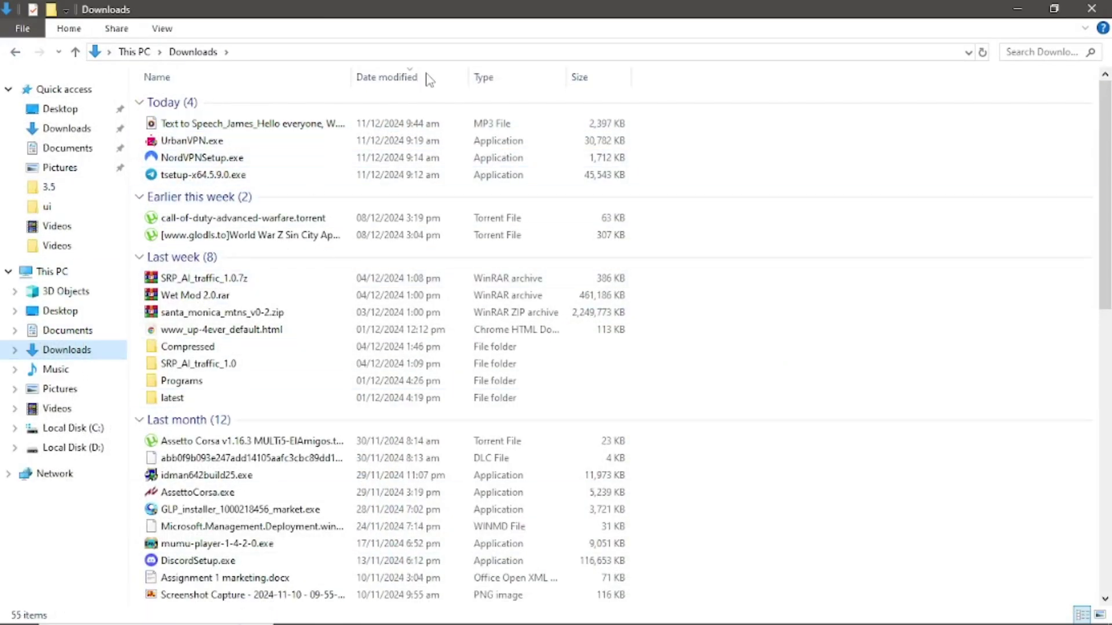
left_click(1010, 17)
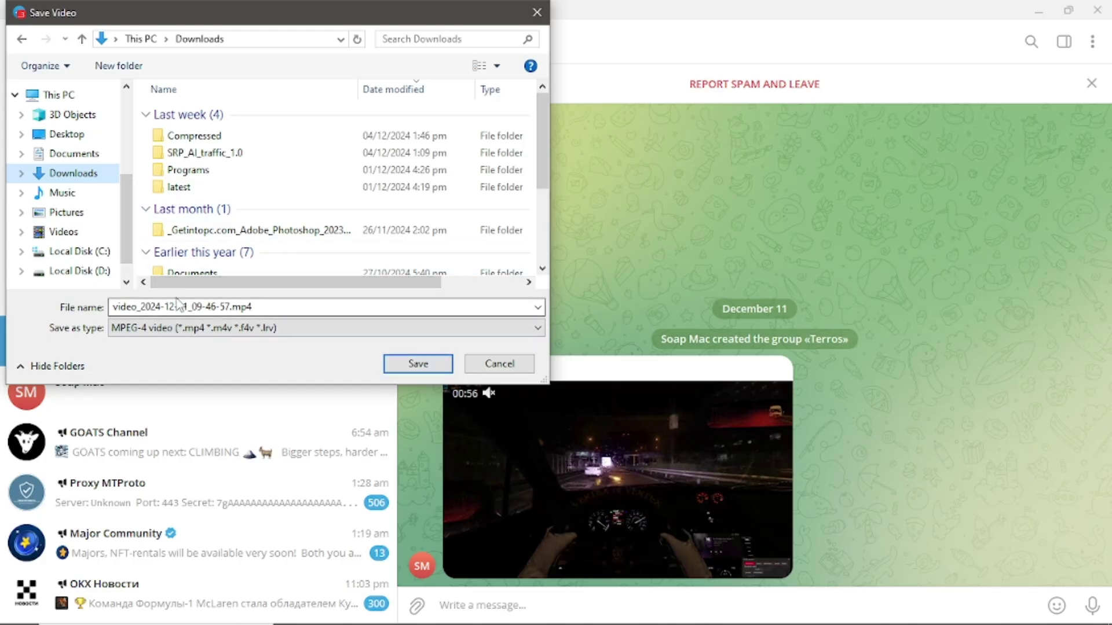
- Save video_2024-12-11_09-46-57.mp4 into the D:\Image folder
left_click(68, 272)
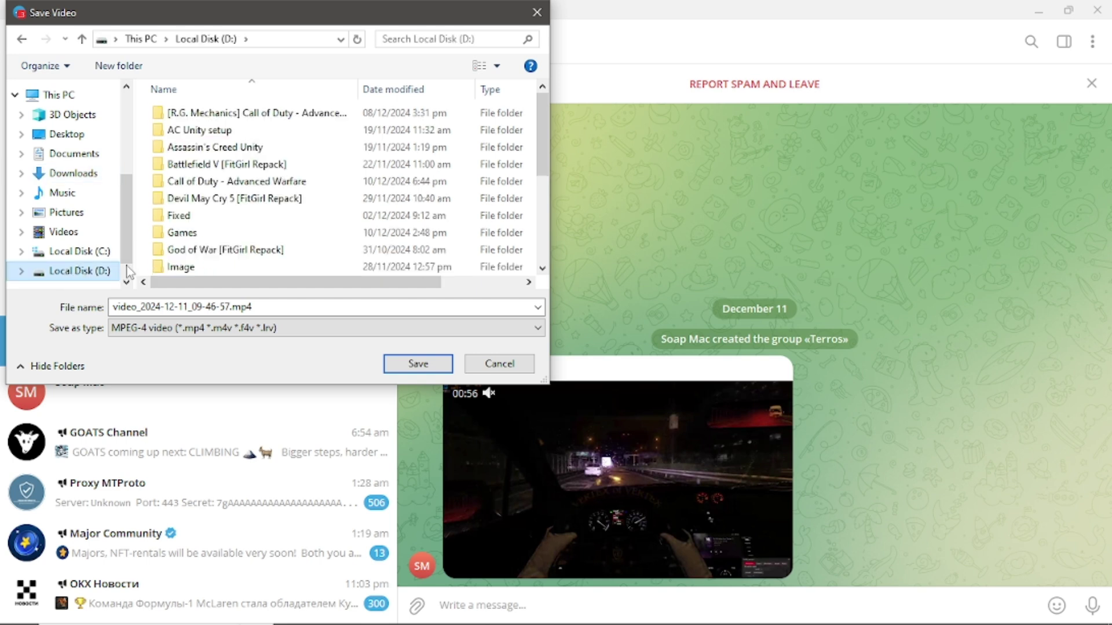
left_click(208, 267)
double_click(208, 268)
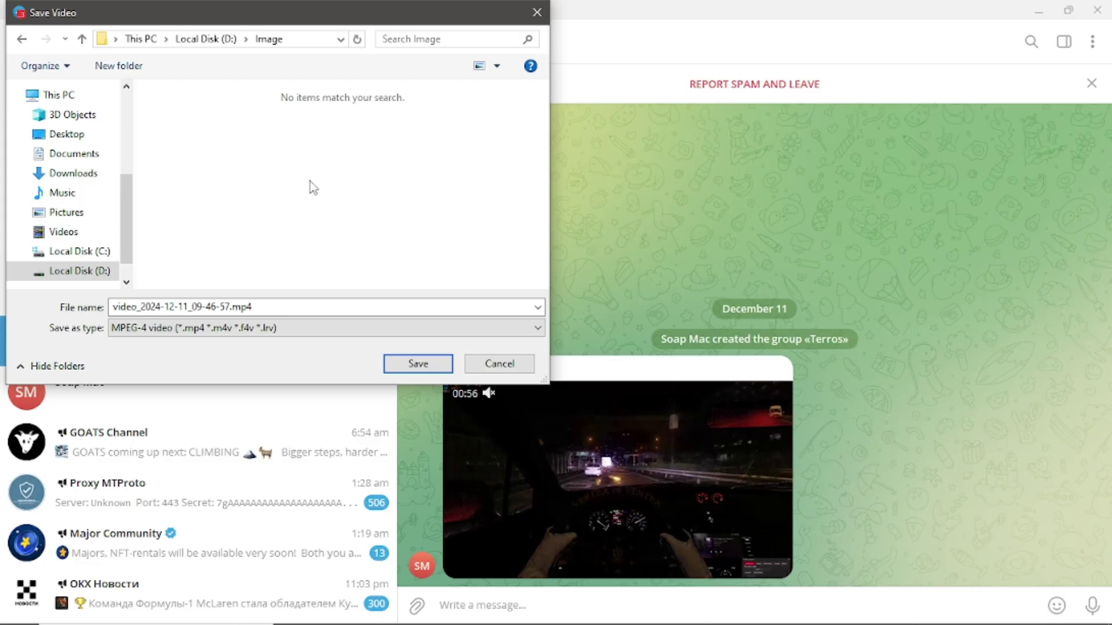
left_click(409, 366)
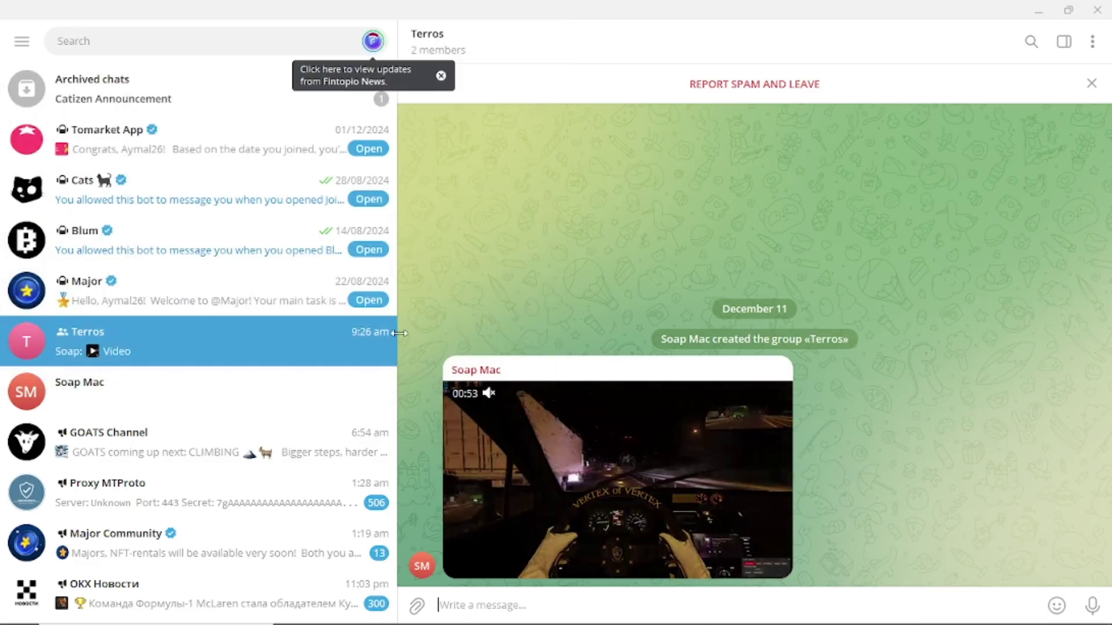
- Verify in File Explorer that D:\Image holds video_2024-12-11_09-46-57.mp4 beside the two JPG files
left_click(336, 602)
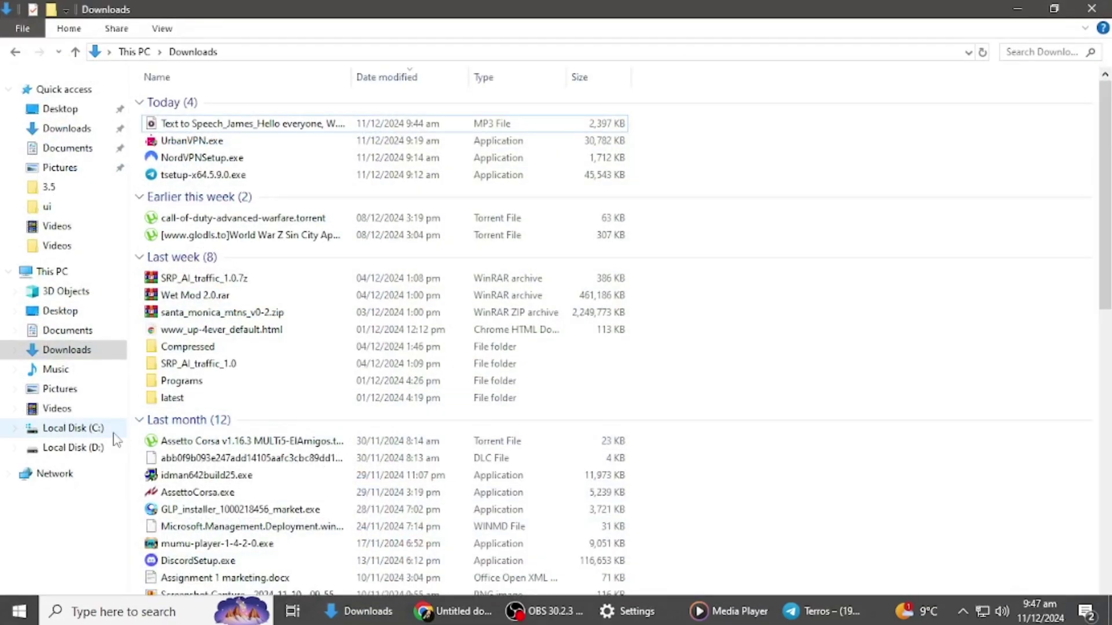
left_click(73, 447)
left_click(209, 261)
double_click(209, 261)
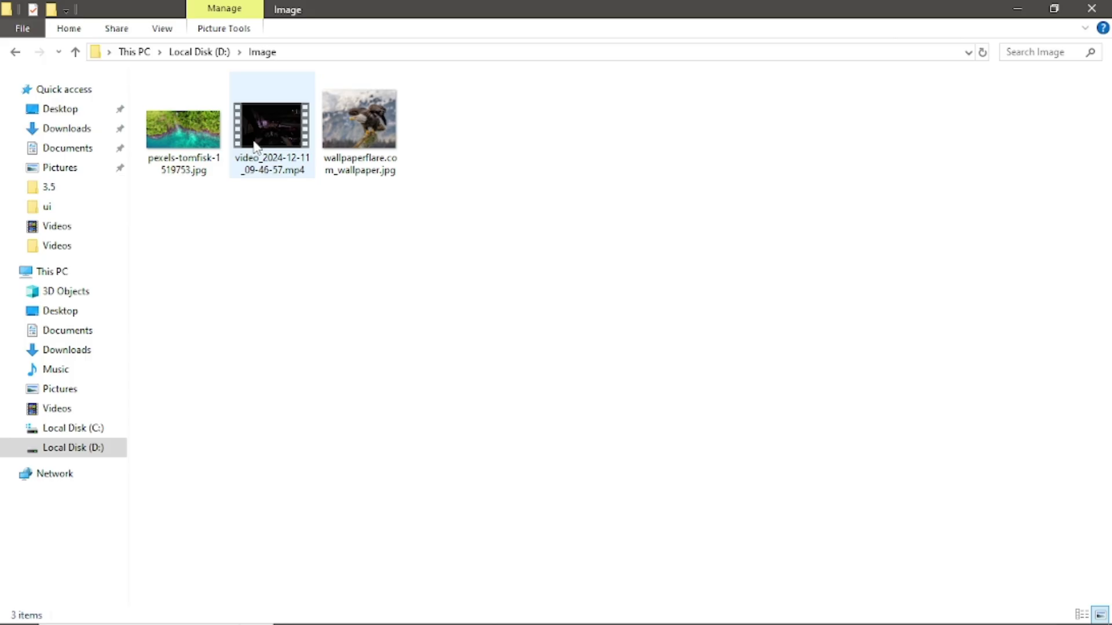
left_click(1014, 11)
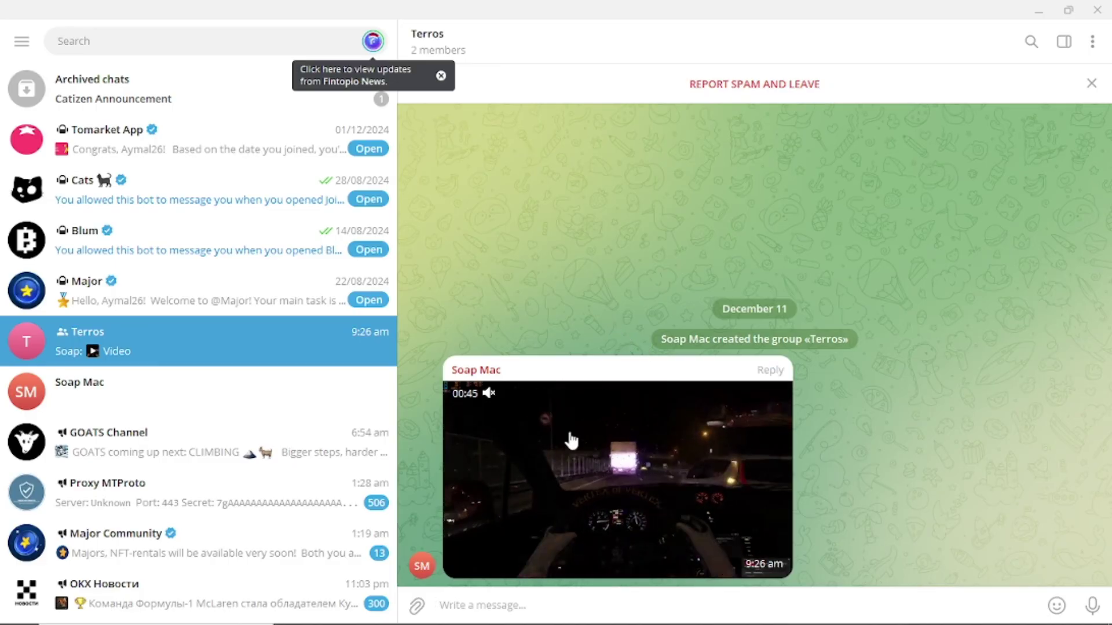
left_click(385, 611)
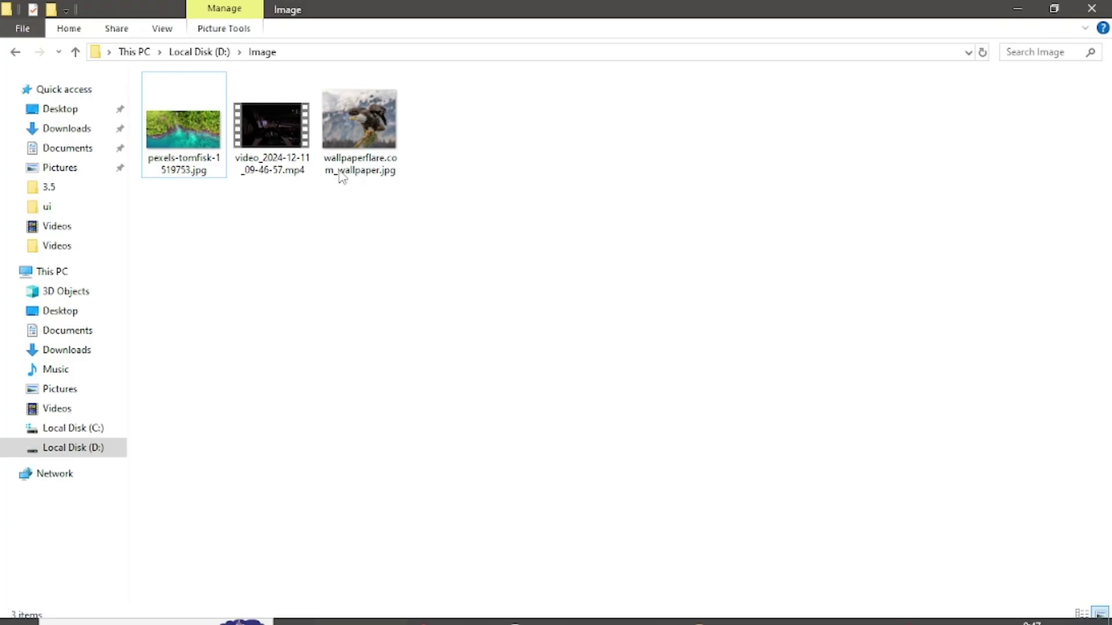